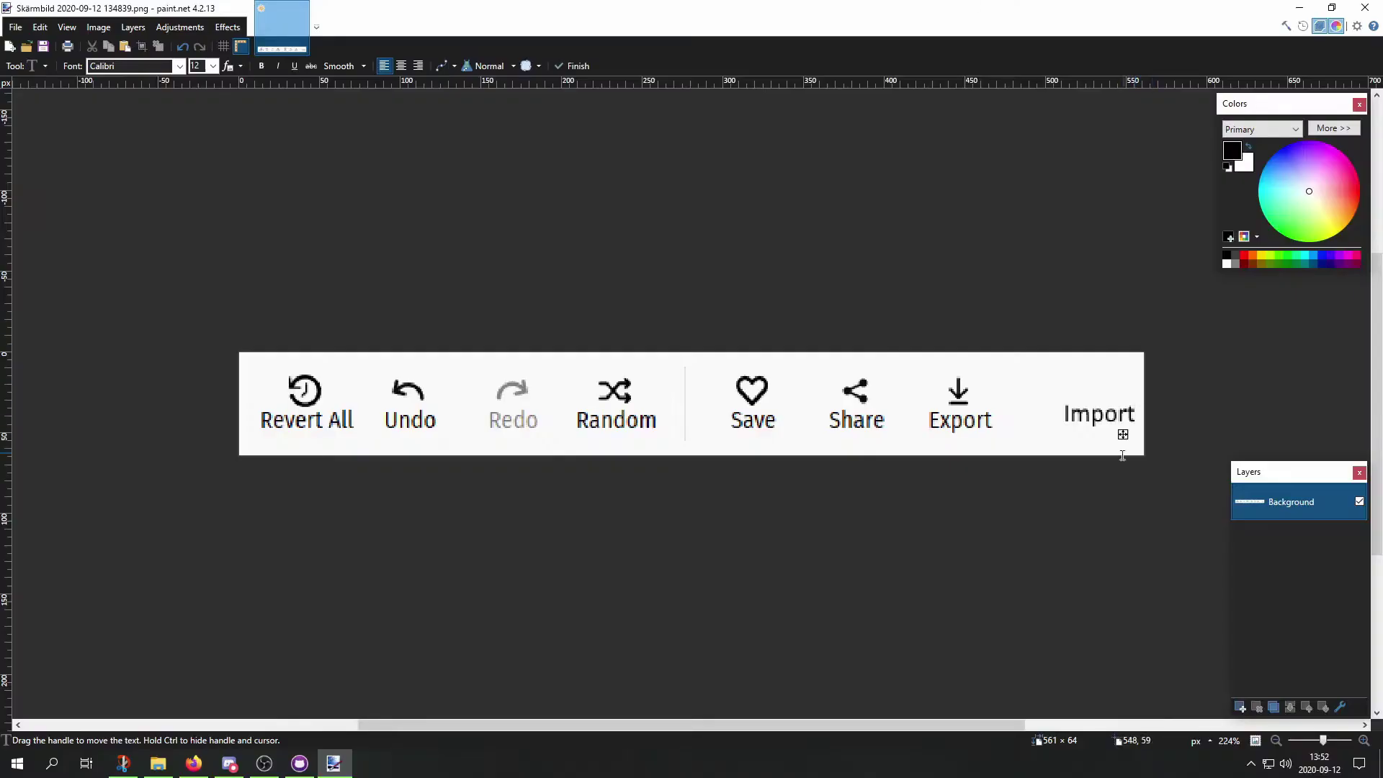
Copy the Export download arrow, place it above 'Import', and rotate it 180° upward
{"action": "key", "text": "Escape"}
{"action": "key", "text": "s"}
{"action": "scroll", "coordinate": [1166, 400], "scroll_direction": "up", "scroll_amount": 3}
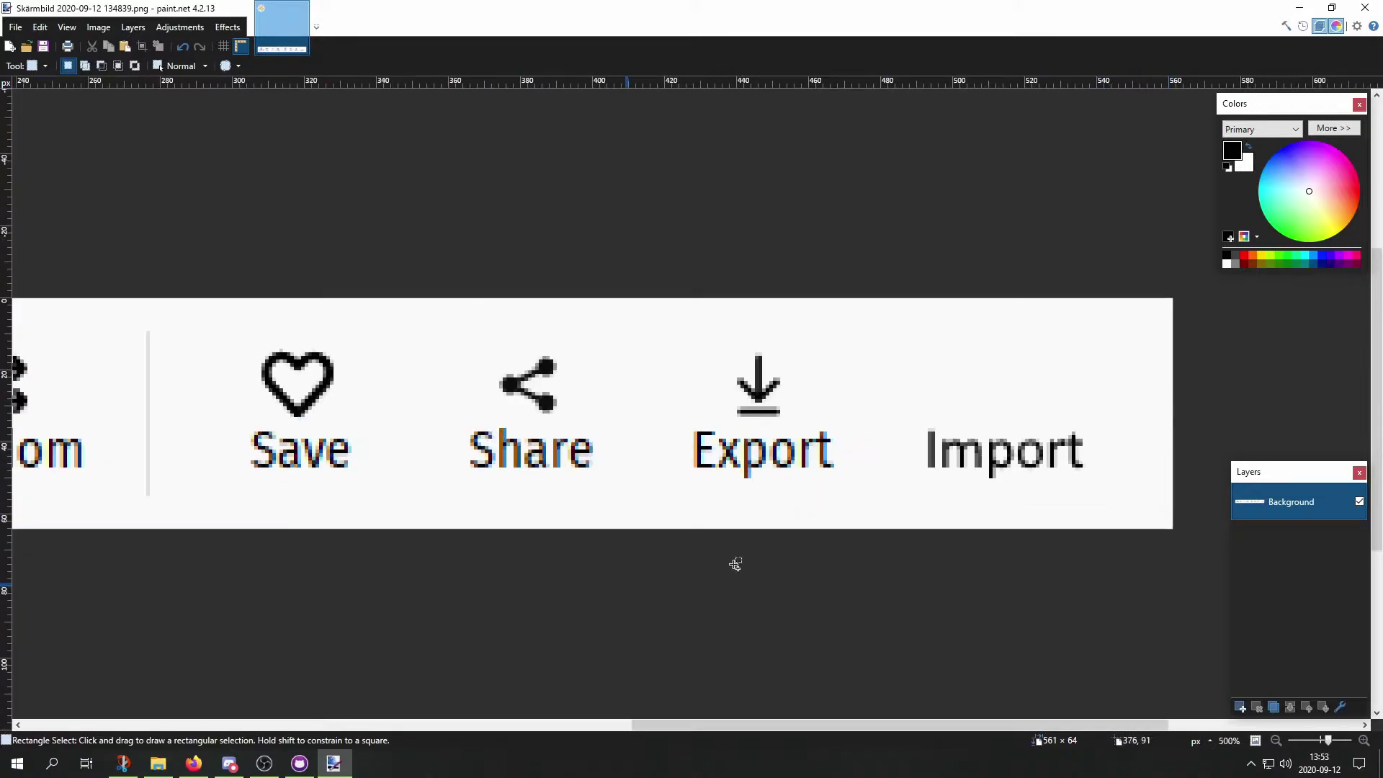
{"action": "scroll", "coordinate": [1128, 408], "scroll_direction": "up", "scroll_amount": 1}
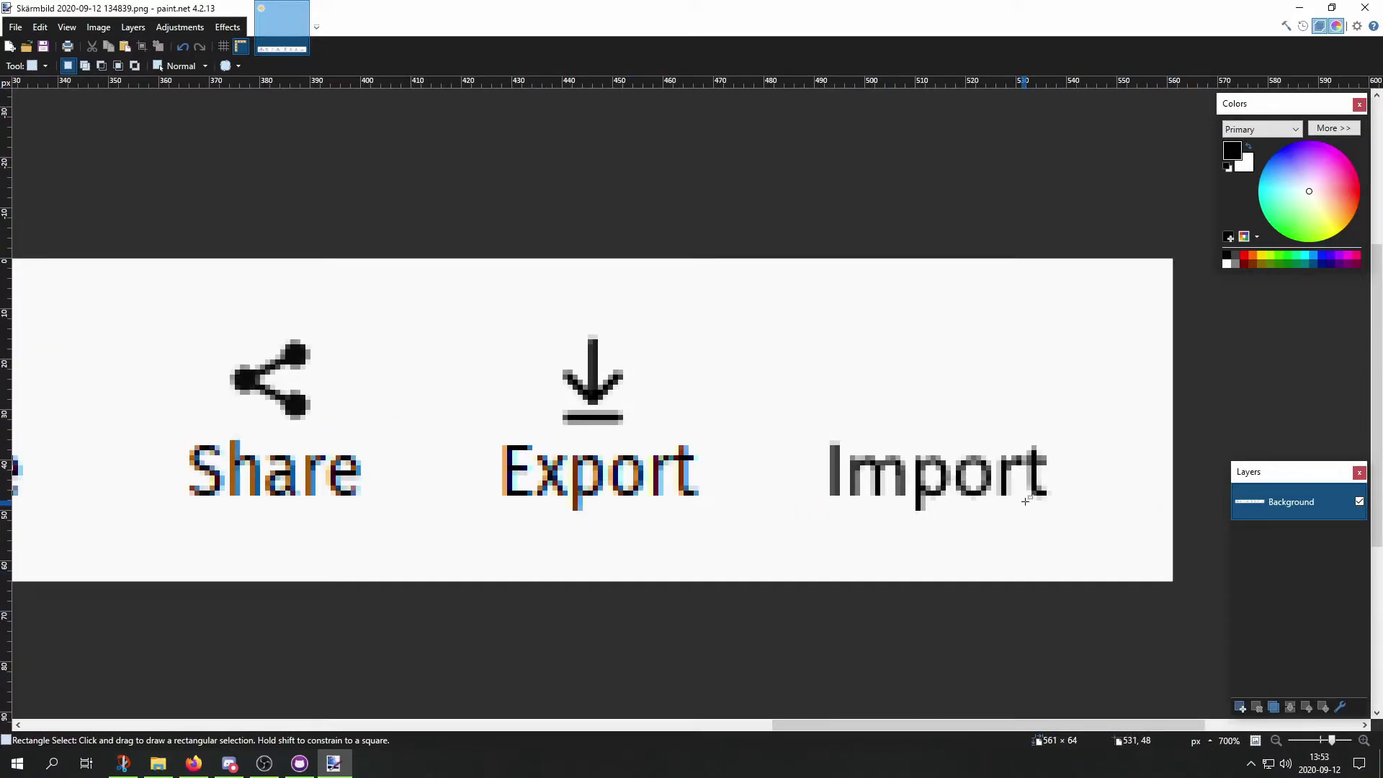
{"action": "left_click_drag", "start_coordinate": [549, 324], "coordinate": [637, 435]}
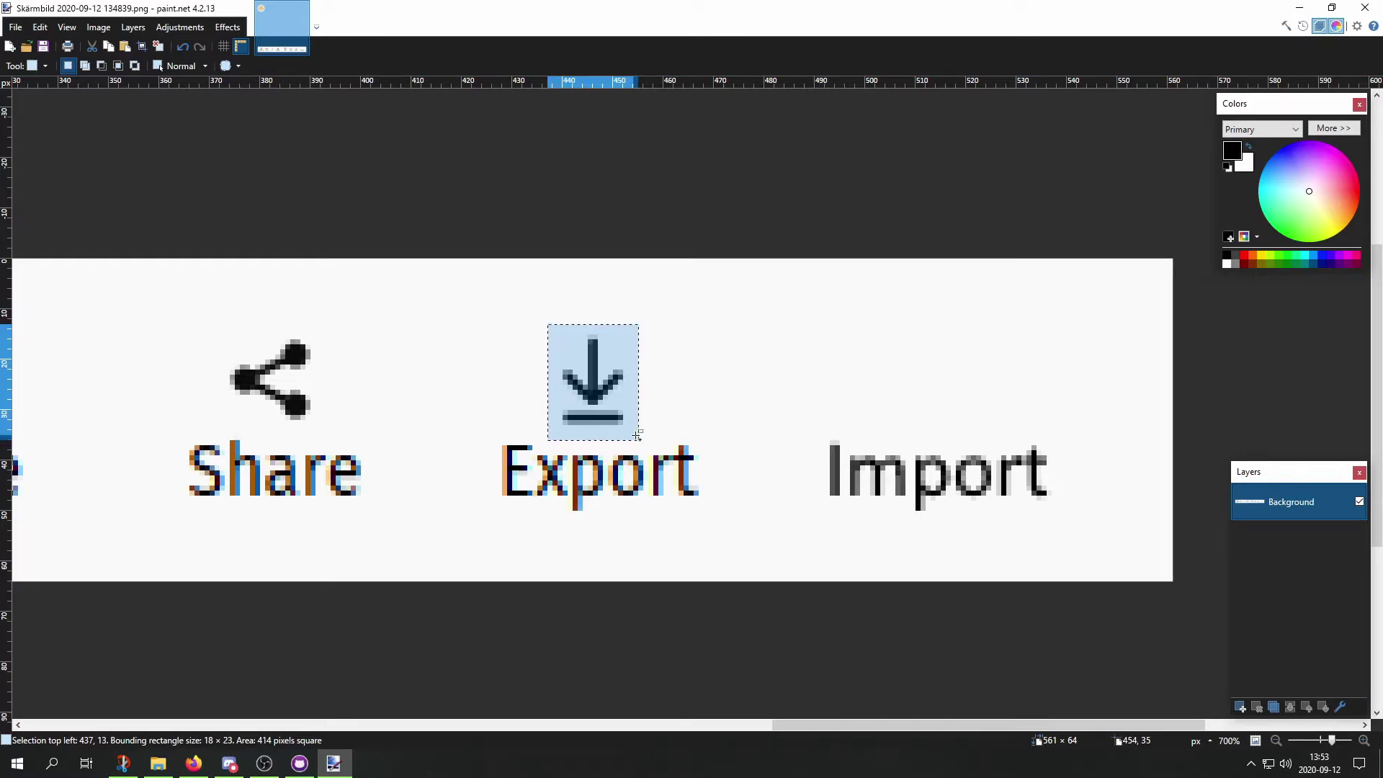
{"action": "key", "text": "m"}
{"action": "mouse_move", "coordinate": [592, 373]}
{"action": "left_mouse_down"}
{"action": "mouse_move", "coordinate": [824, 361]}
{"action": "mouse_move", "coordinate": [822, 467]}
{"action": "left_mouse_up"}
{"action": "scroll", "coordinate": [823, 361], "scroll_direction": "down", "scroll_amount": 2}
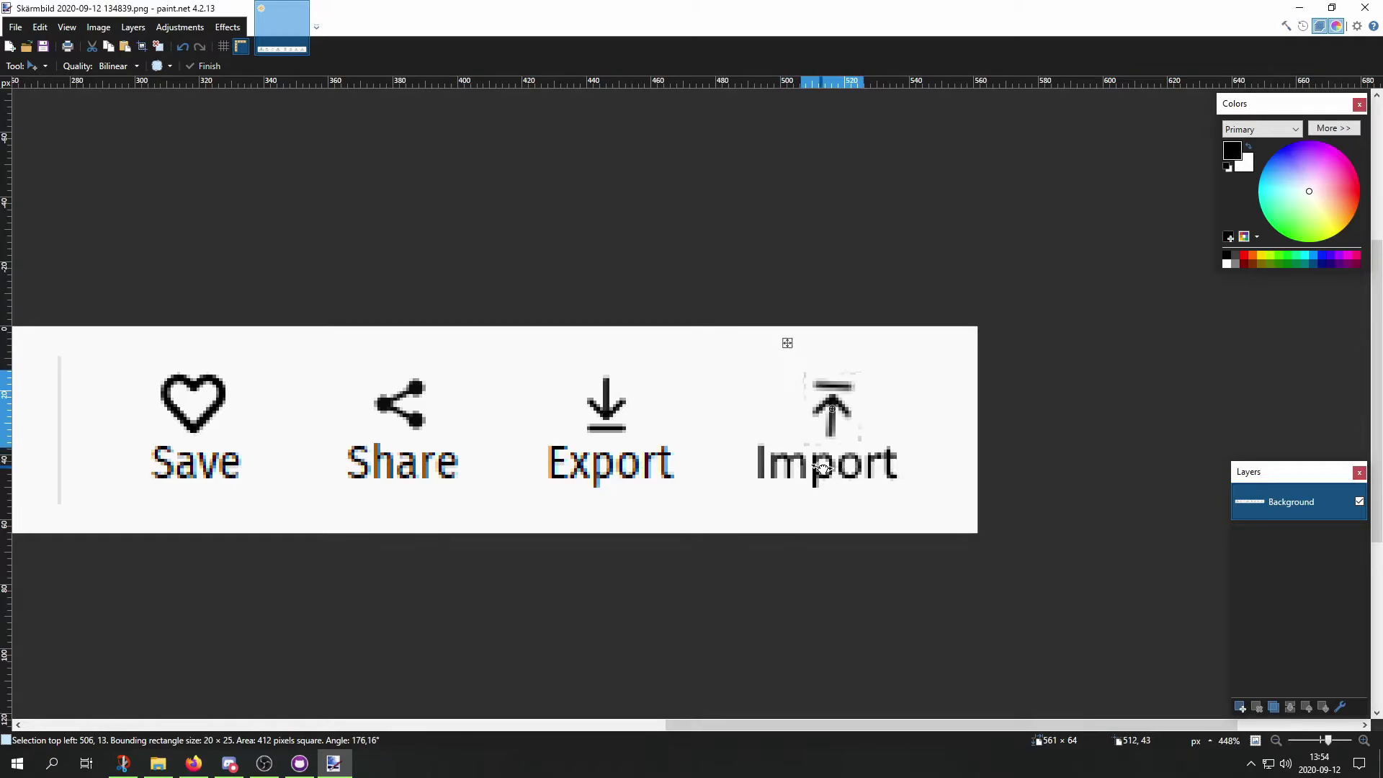
{"action": "left_click_drag", "start_coordinate": [822, 467], "coordinate": [829, 454]}
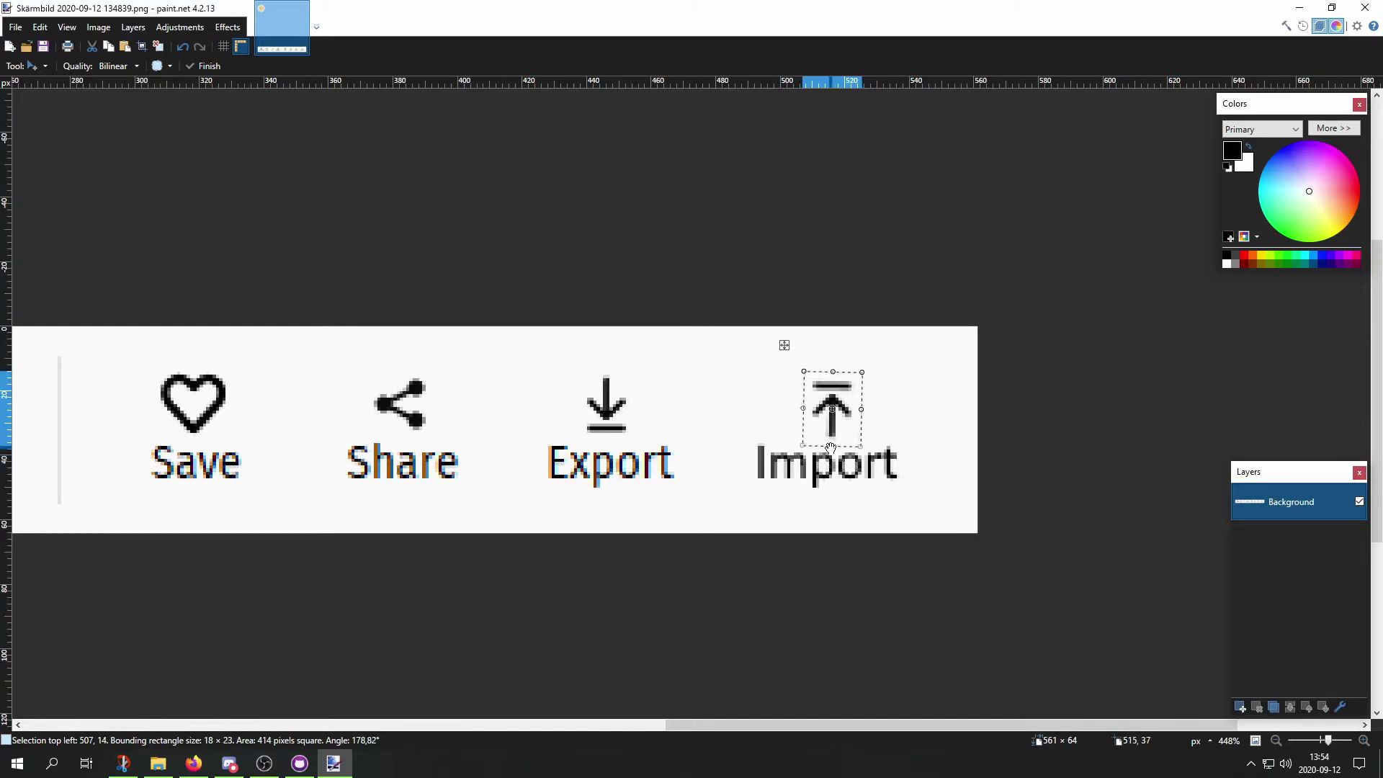
{"action": "scroll", "coordinate": [980, 348], "scroll_direction": "up", "scroll_amount": 1}
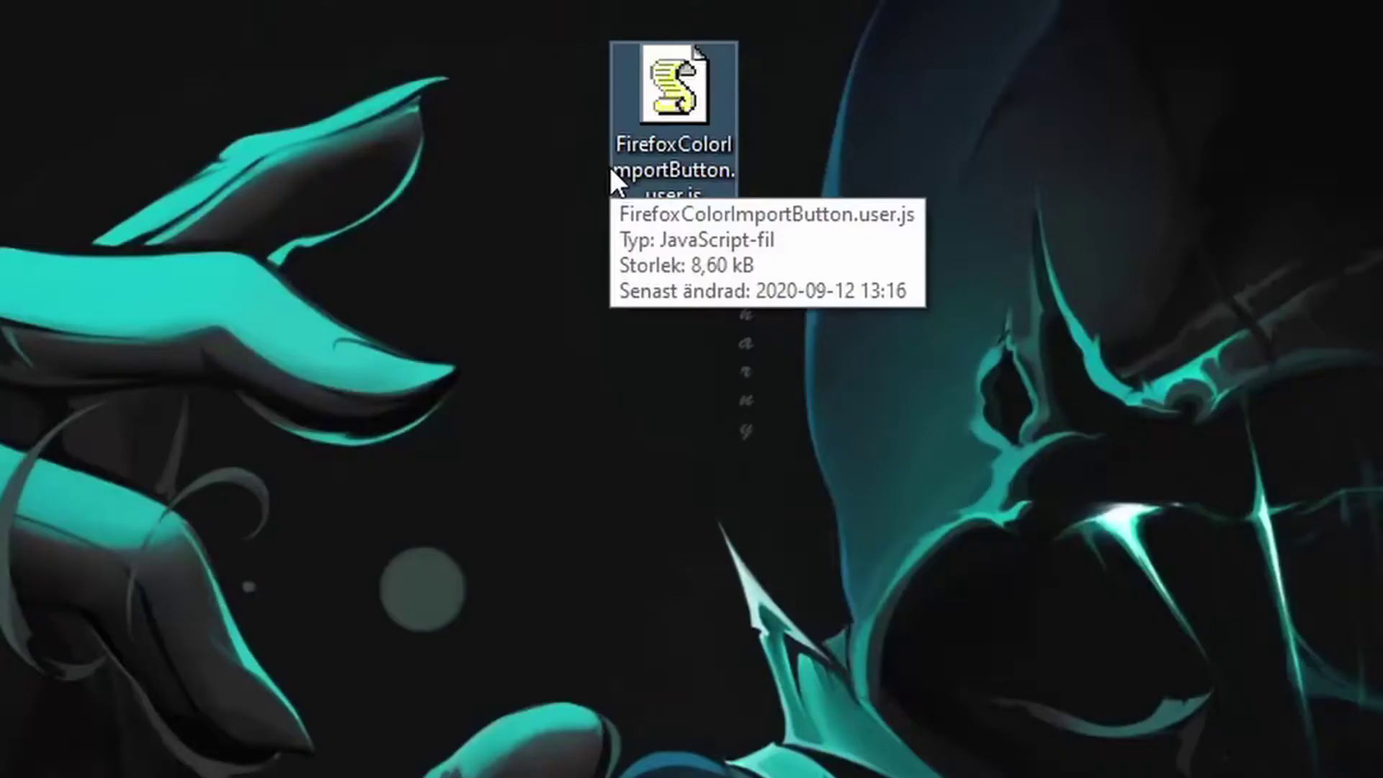
Open FirefoxColorImportButton.user.js from the desktop in Visual Studio Code
{"action": "right_click", "coordinate": [664, 110]}
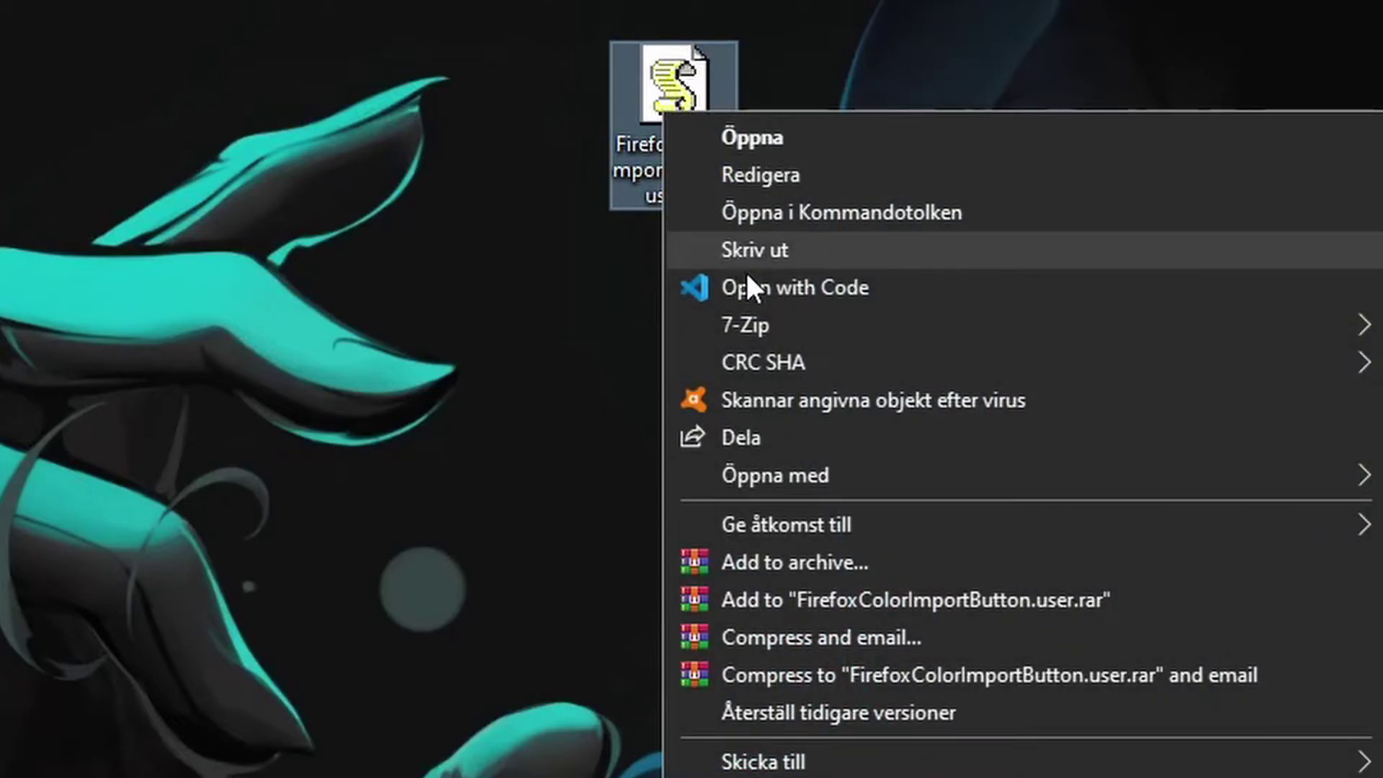
{"action": "left_click", "coordinate": [756, 291]}
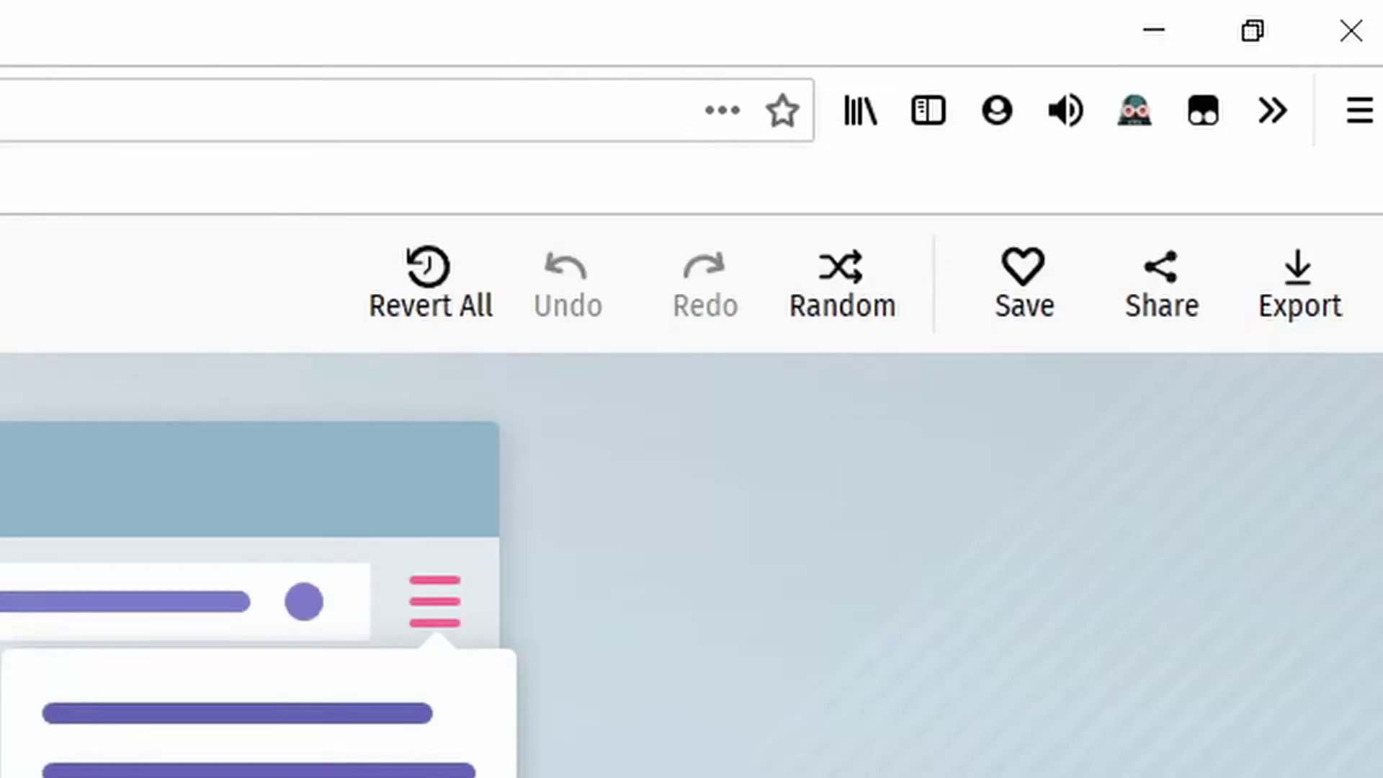
Enable the 'FireFox Color Import Button' script in Tampermonkey and reload Firefox Color
{"action": "left_click", "coordinate": [1204, 108]}
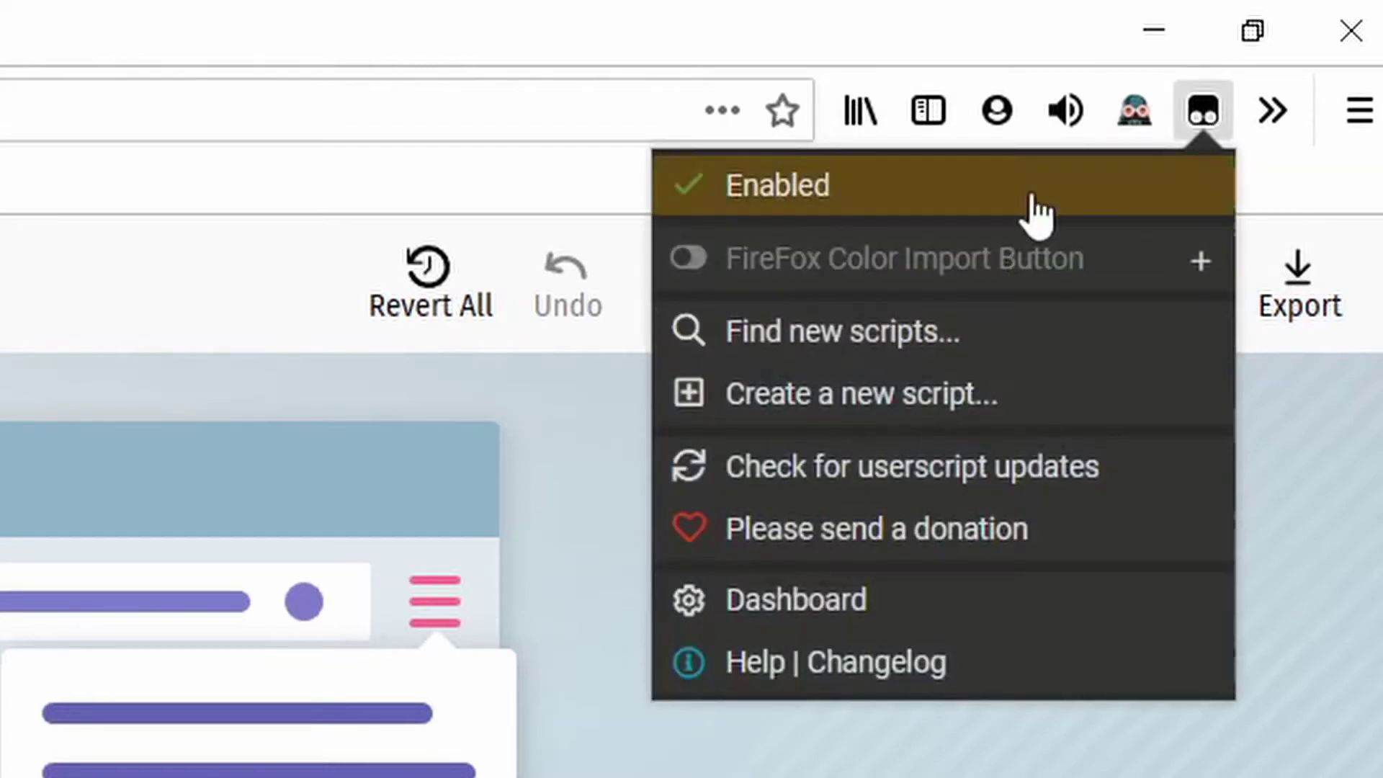
{"action": "left_click", "coordinate": [690, 257]}
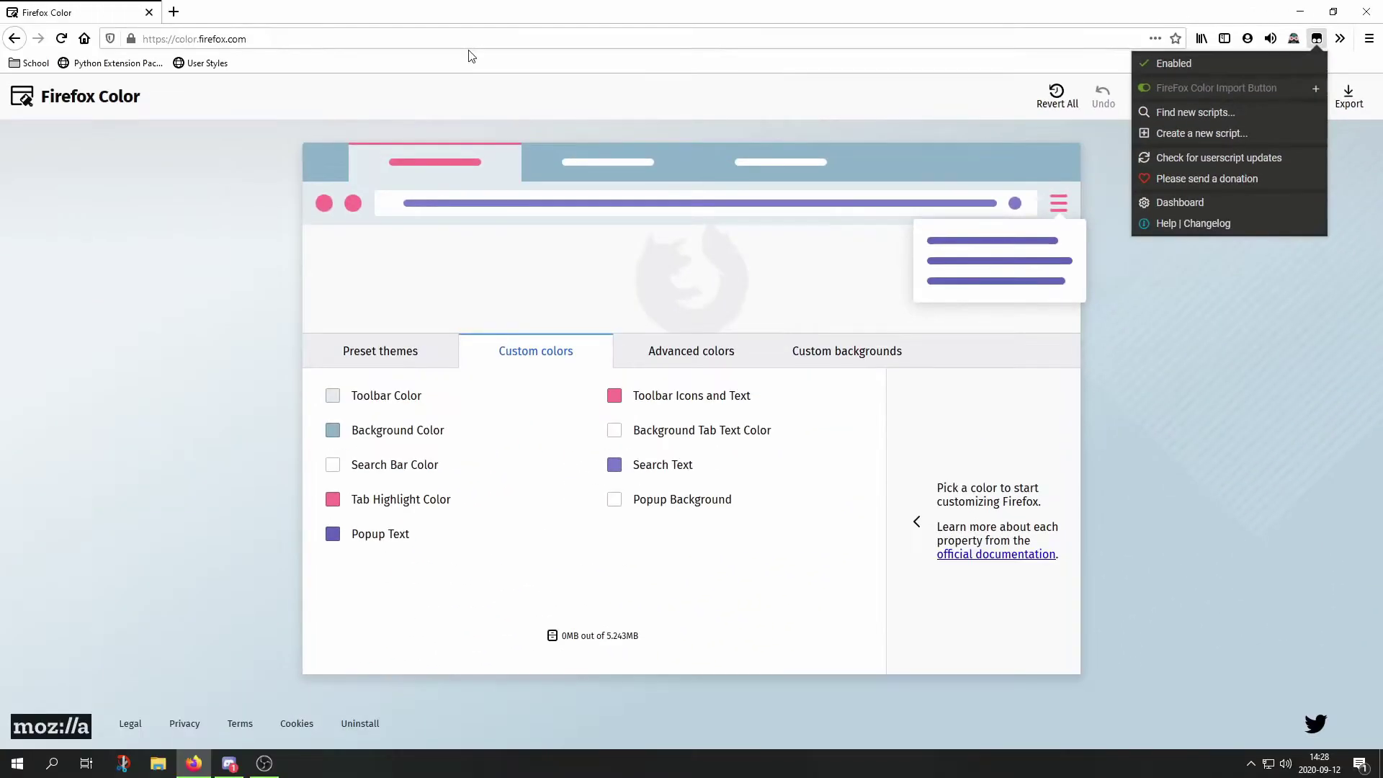
{"action": "left_click", "coordinate": [461, 41]}
{"action": "key", "text": "Return"}
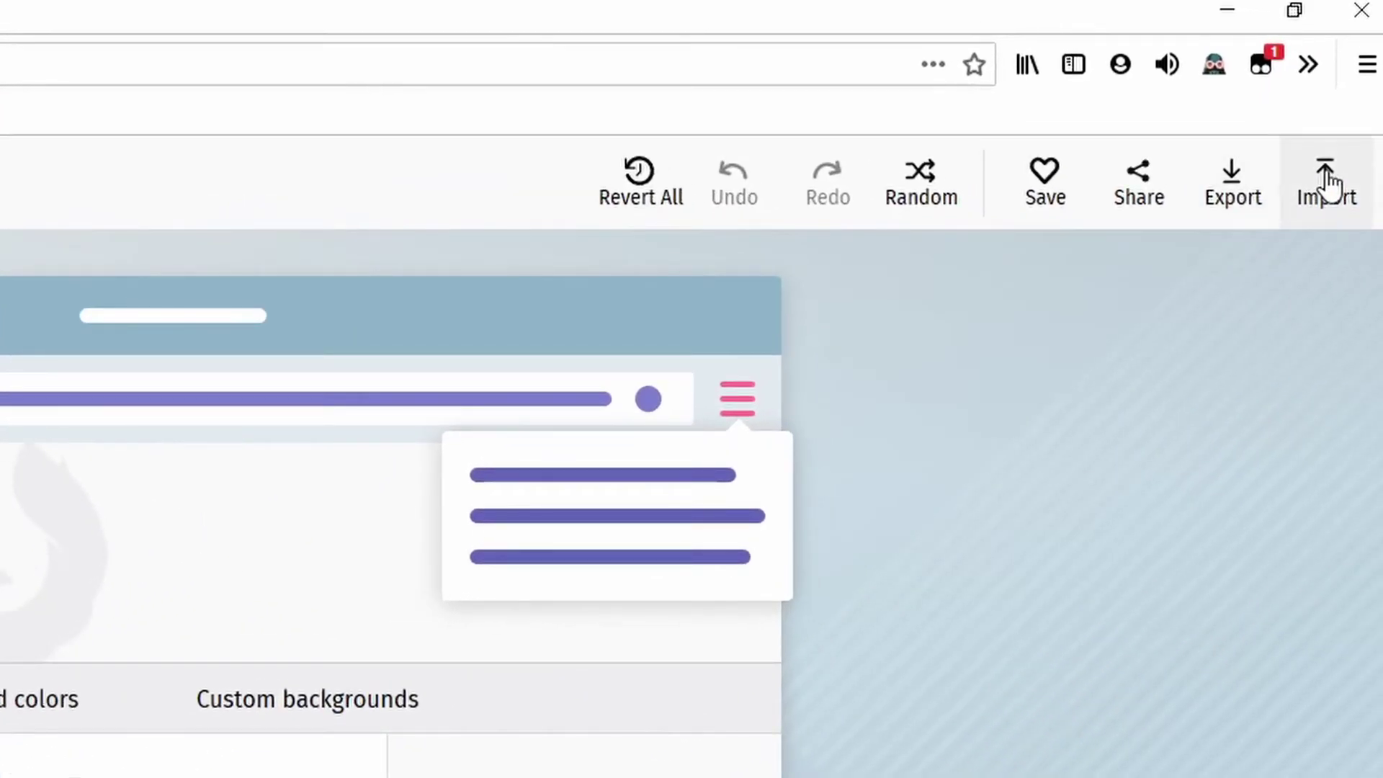
Import manifest.json with the new Import button, then apply the black theme from Saved themes
{"action": "left_click", "coordinate": [1326, 181]}
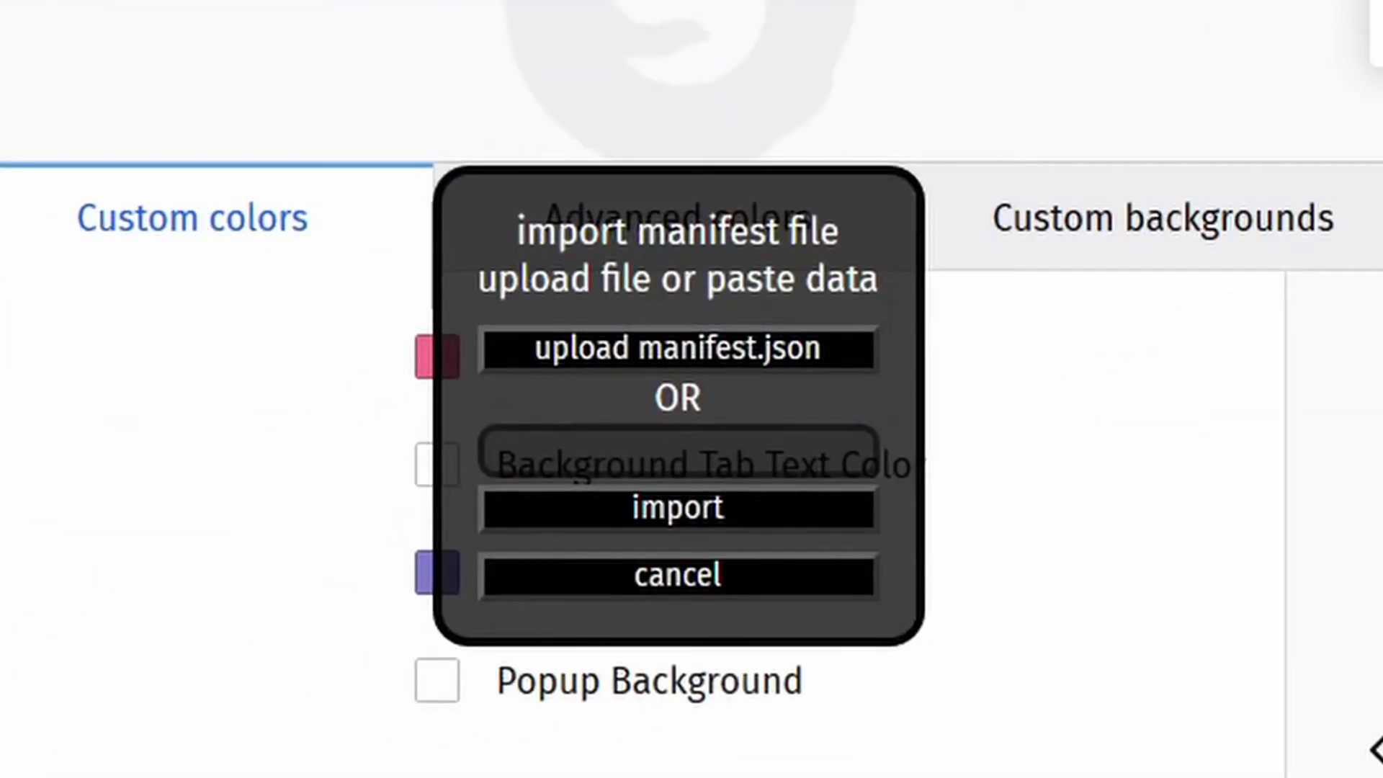
{"action": "left_click", "coordinate": [731, 353]}
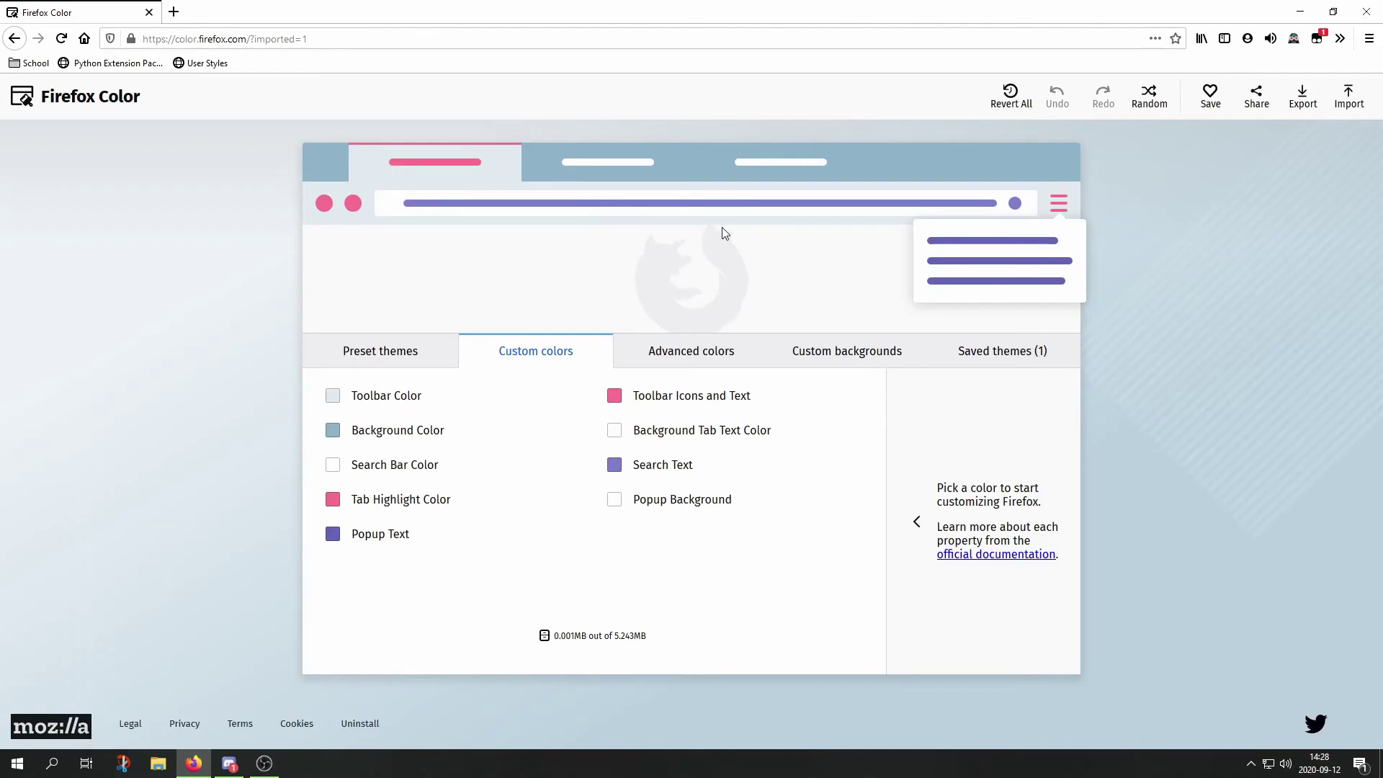
{"action": "left_click", "coordinate": [996, 356]}
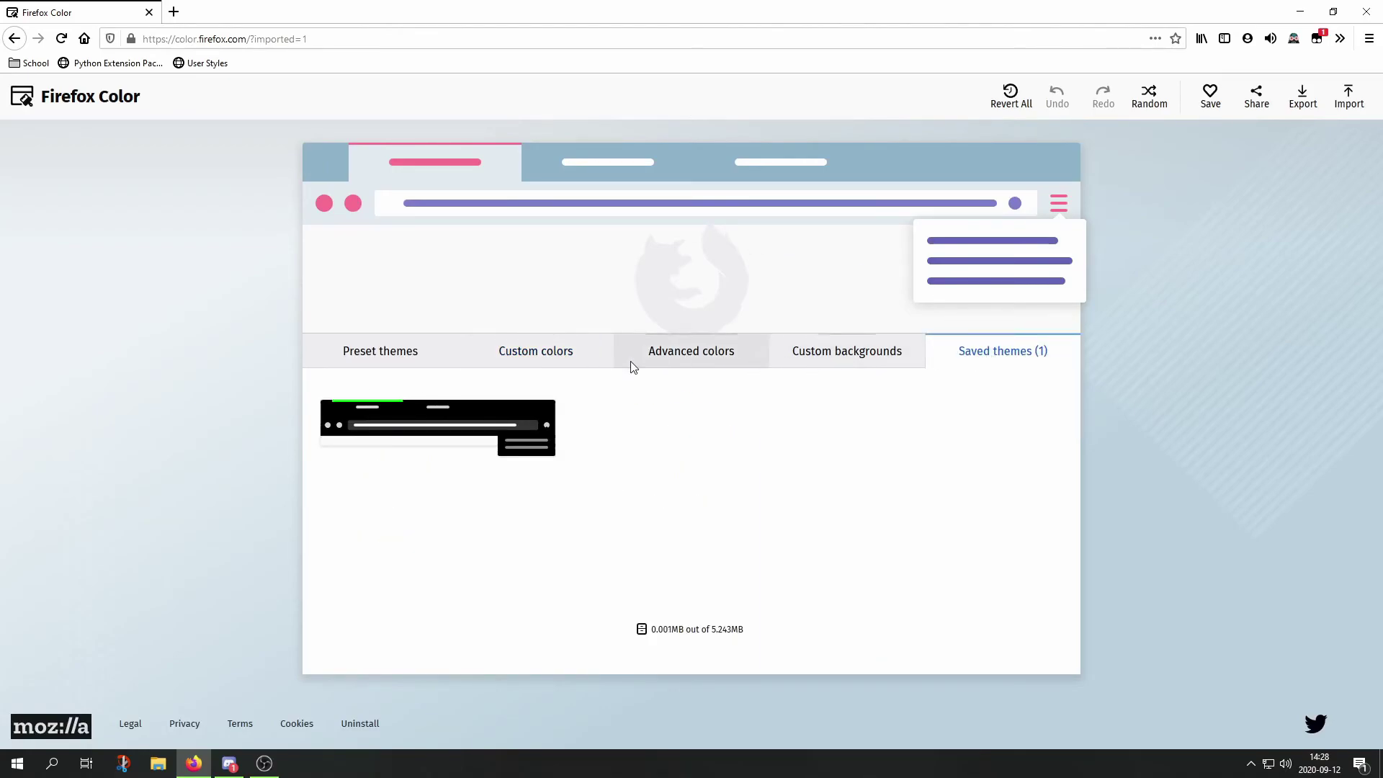
{"action": "left_click", "coordinate": [446, 413]}
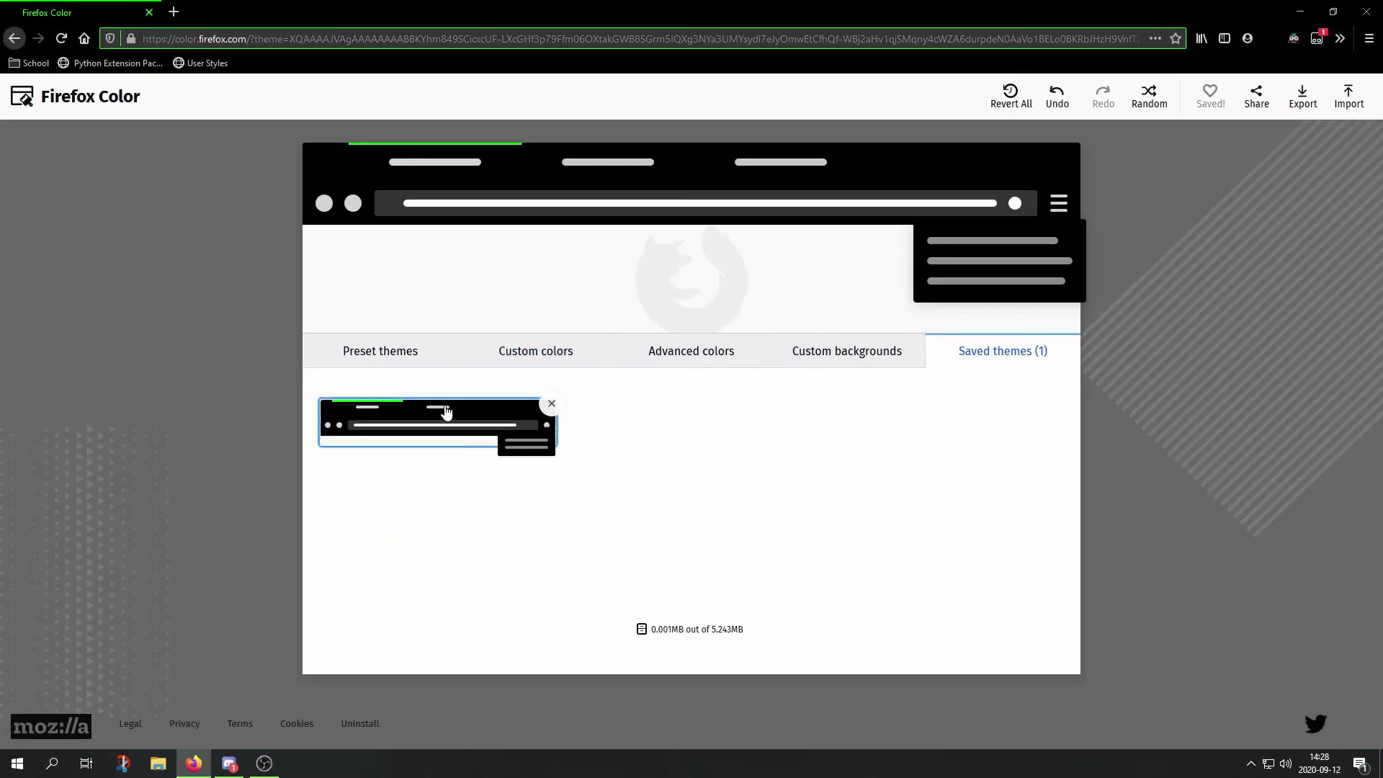